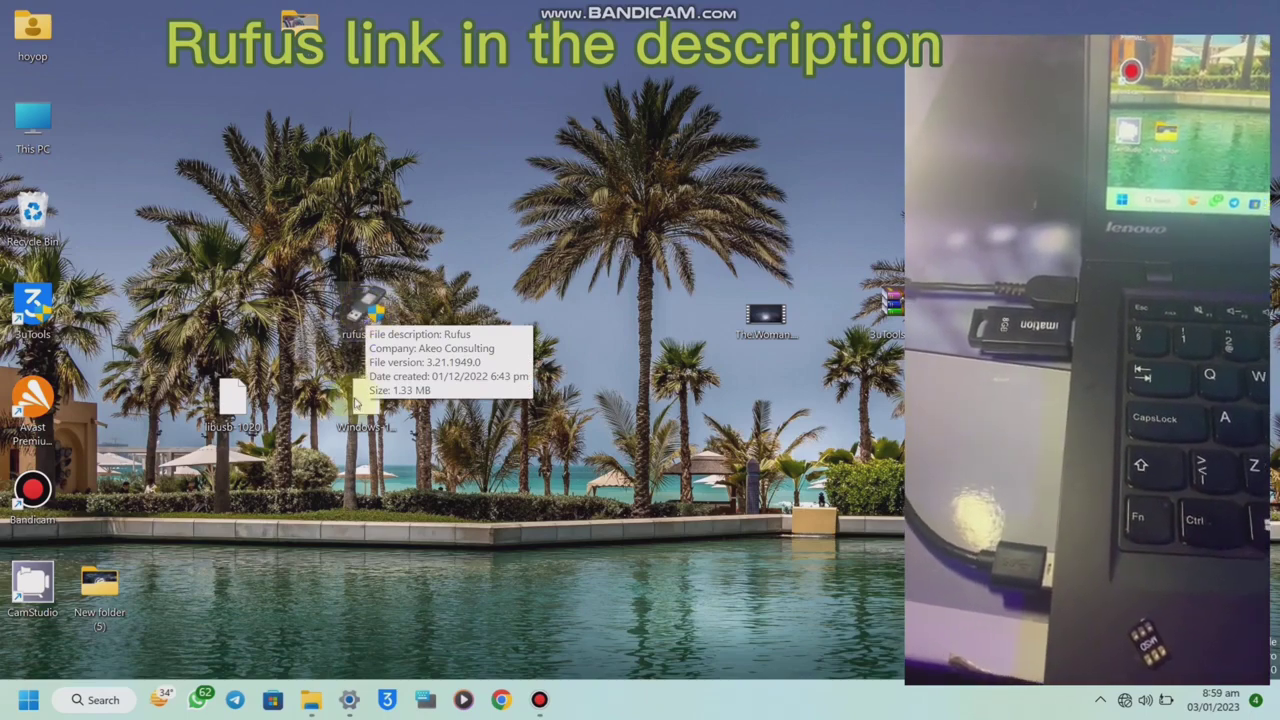
Step: Open the Windows 11 Pro ISO on the desktop with Windows Explorer to inspect its contents, and close the window
{"action": "left_click", "coordinate": [358, 418]}
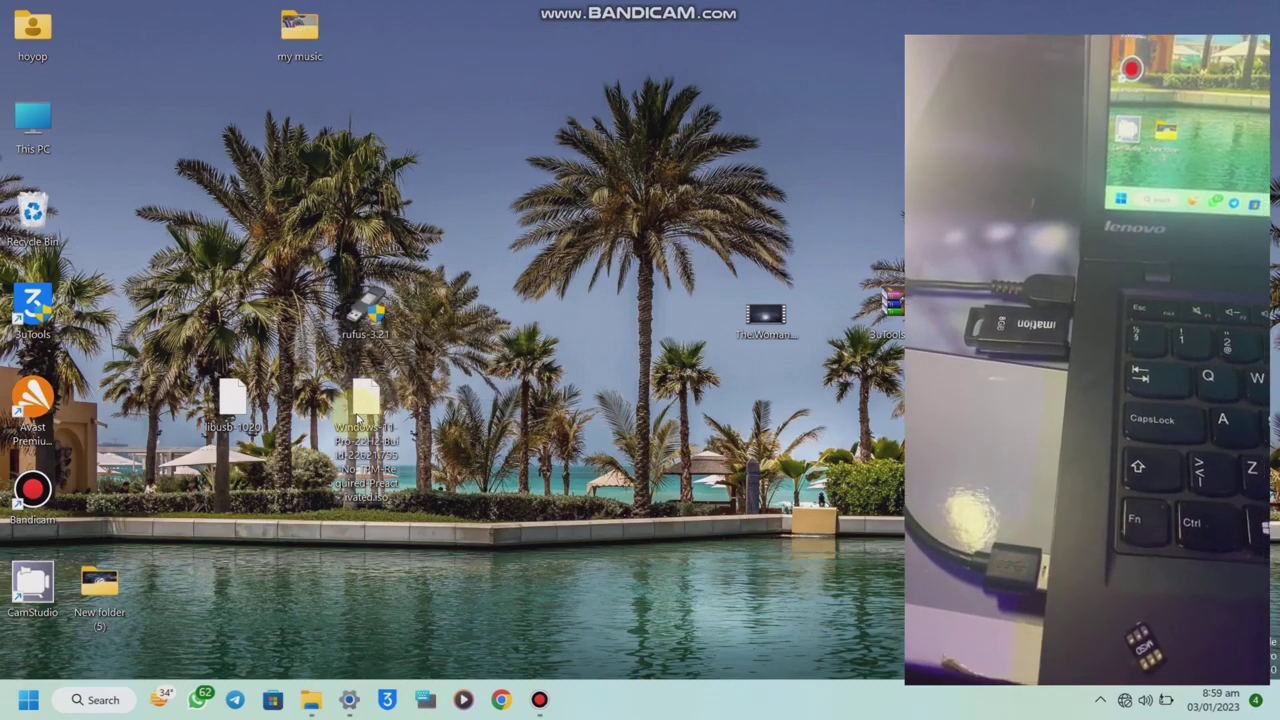
{"action": "left_click", "coordinate": [357, 418]}
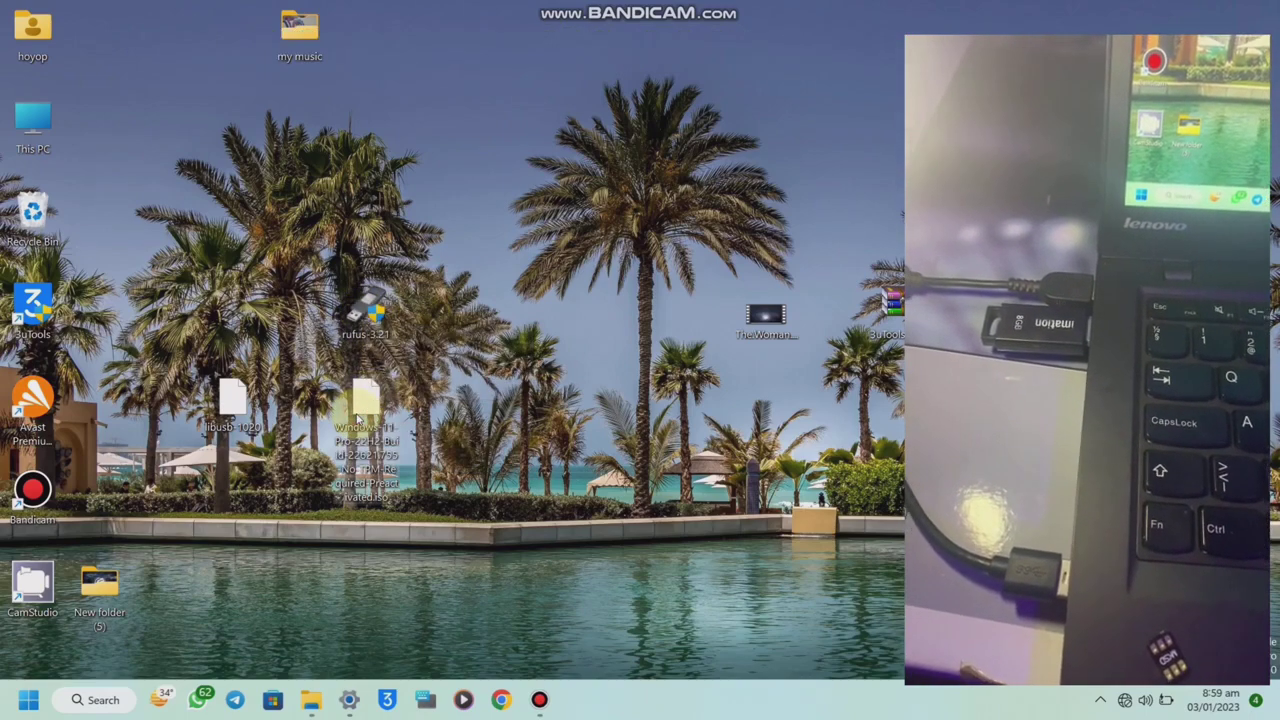
{"action": "double_click", "coordinate": [357, 418]}
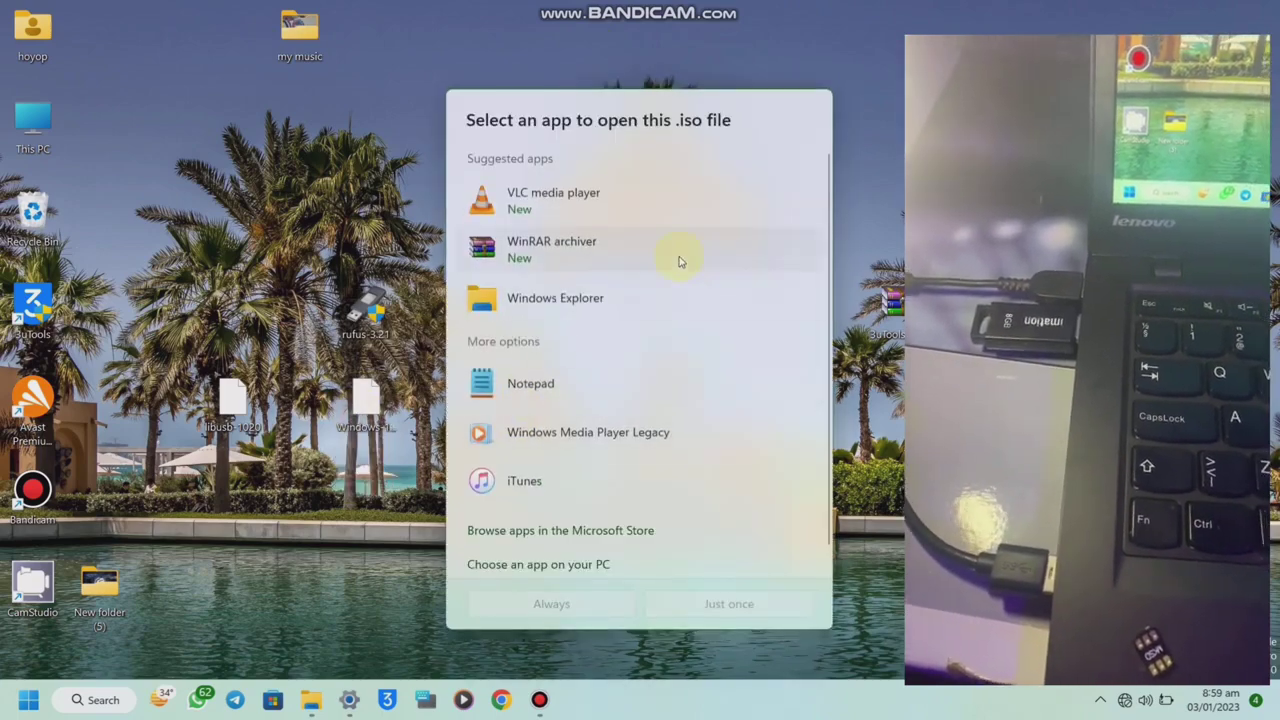
{"action": "double_click", "coordinate": [560, 303]}
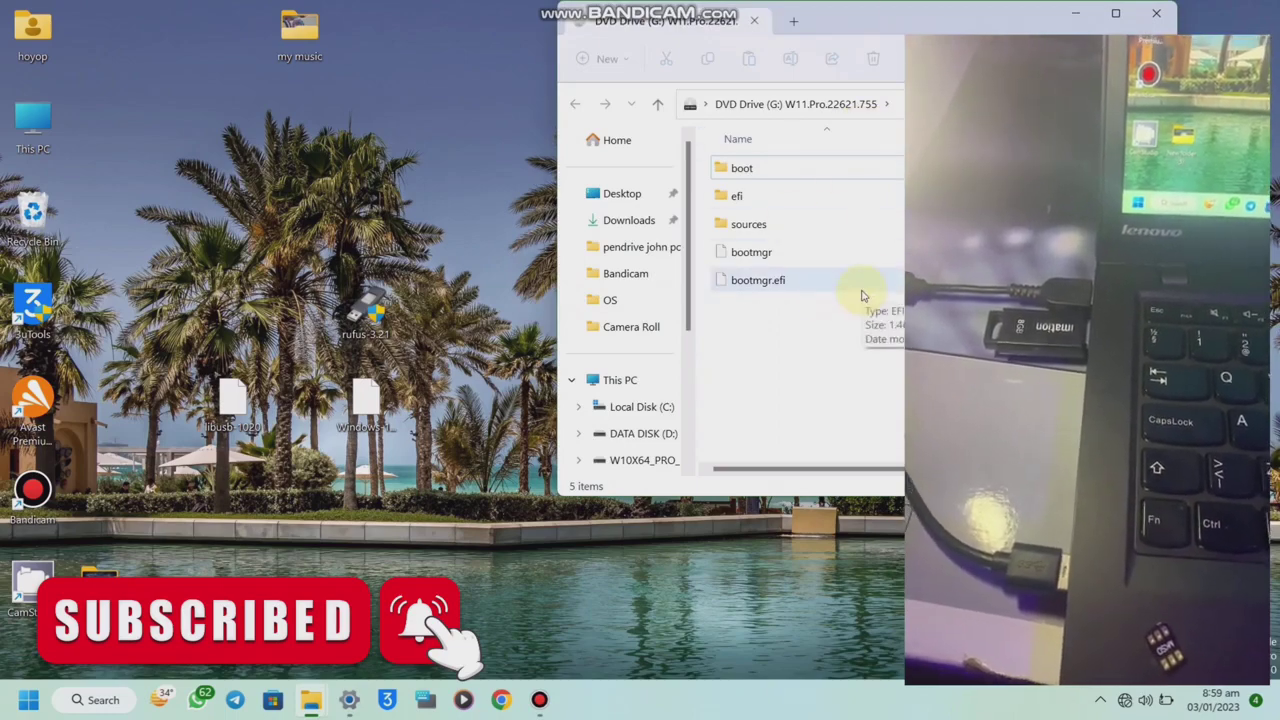
{"action": "left_click", "coordinate": [1160, 16]}
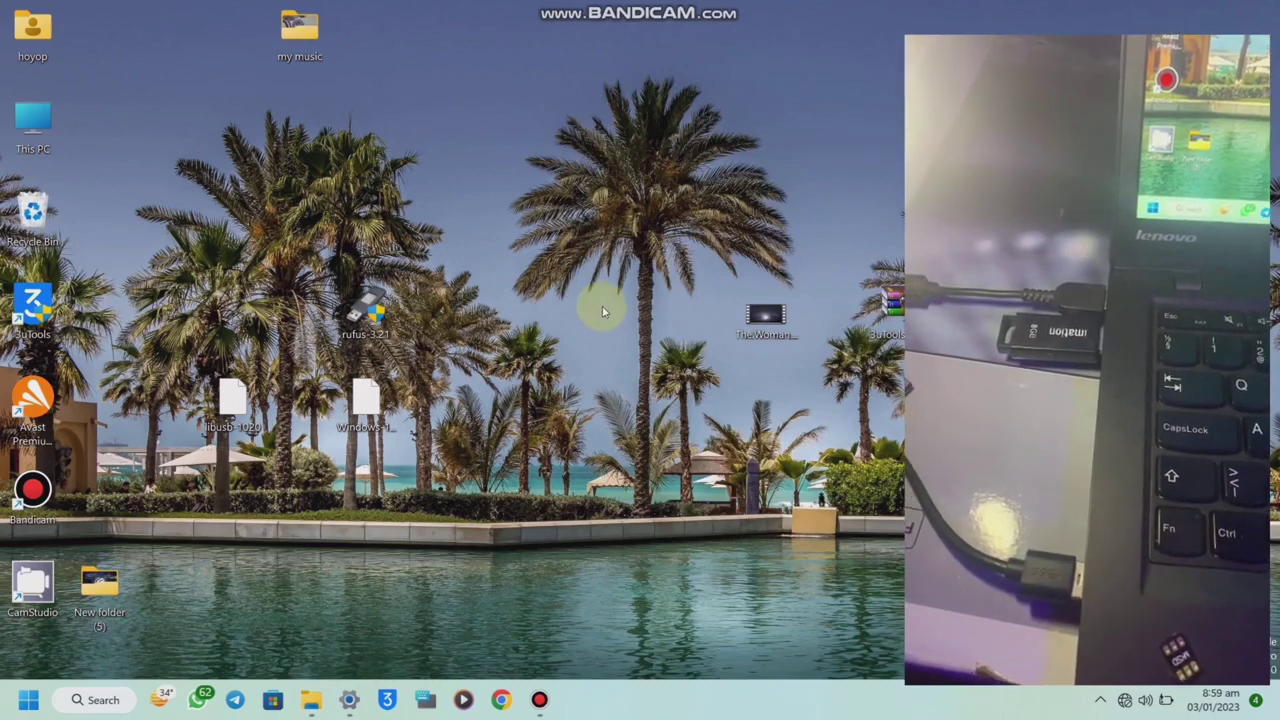
Step: Launch Rufus 3.21 from the desktop and choose the 8 GB W10X64_PRO_ (E:) drive as the device
{"action": "double_click", "coordinate": [378, 313]}
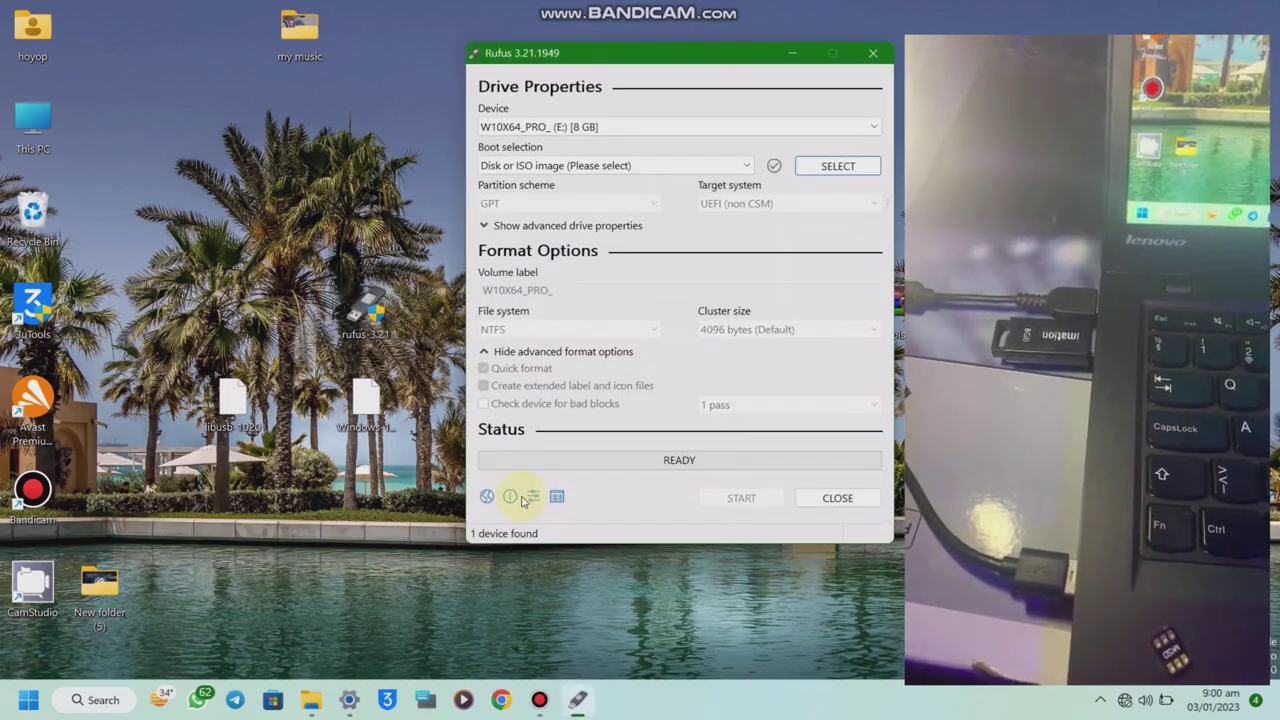
{"action": "left_click", "coordinate": [711, 124]}
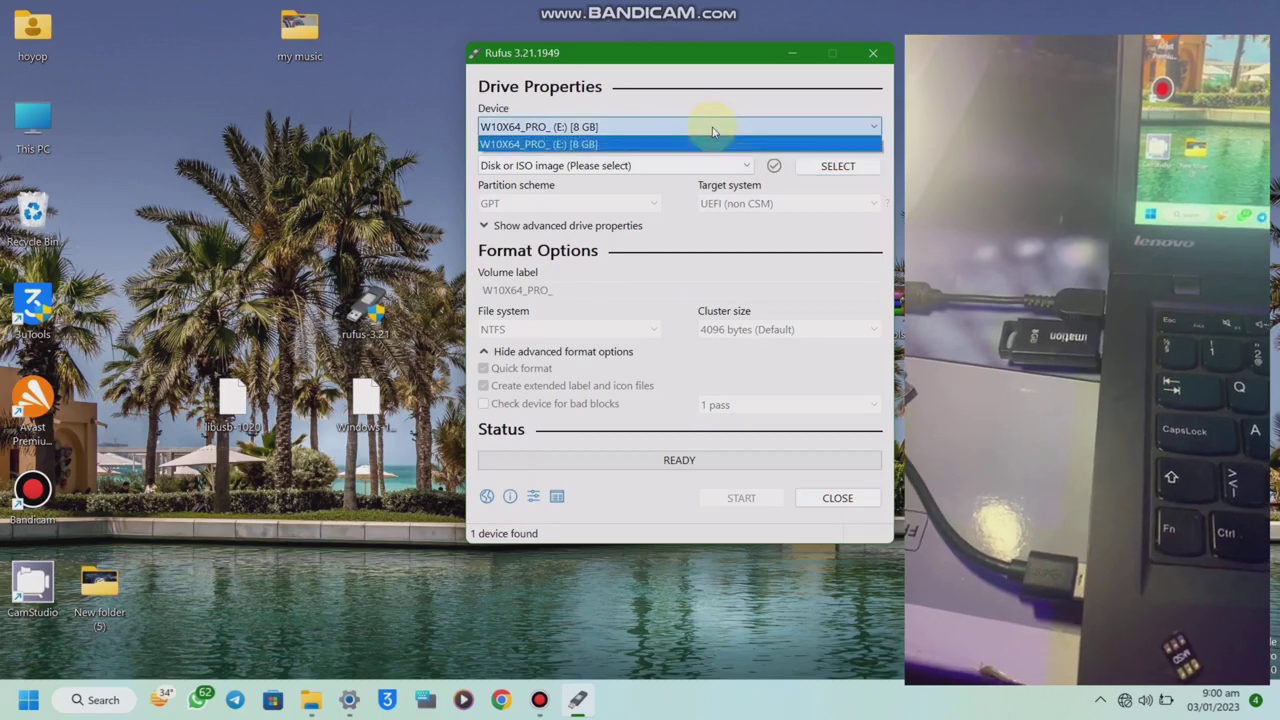
{"action": "left_click", "coordinate": [624, 145]}
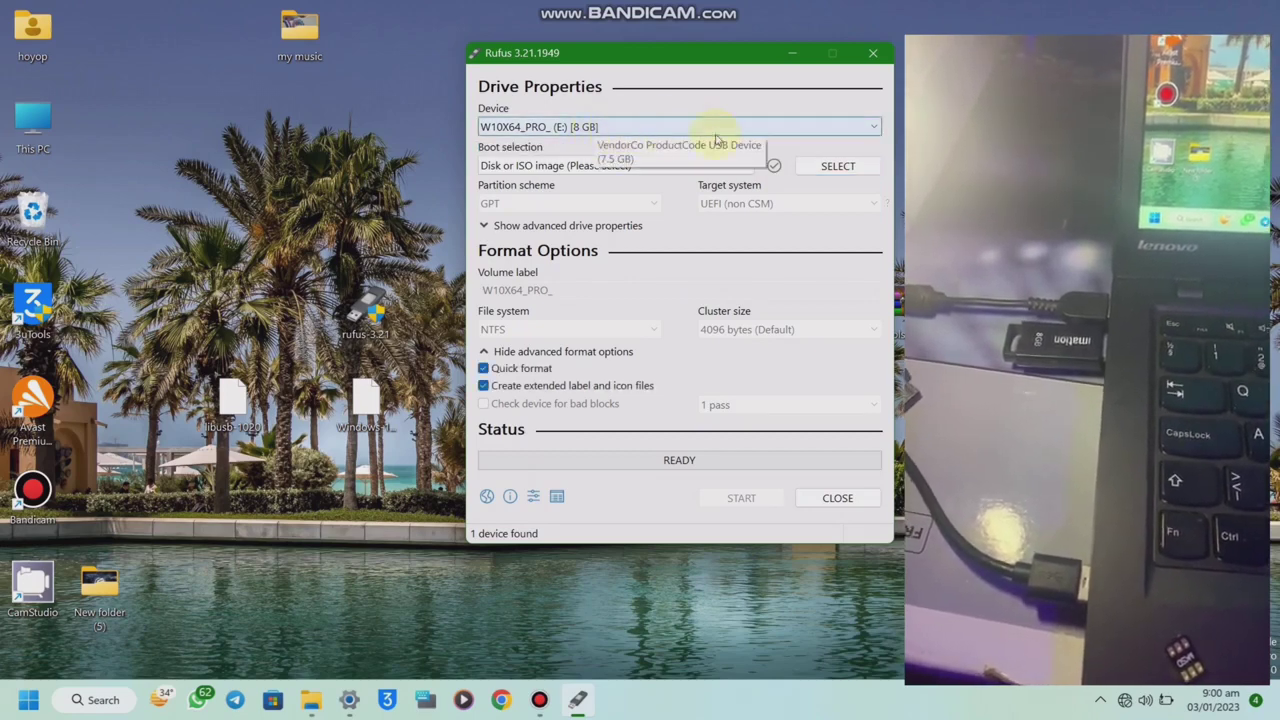
Step: Load the Windows-11-Pro-22H2-Build-22621.755 ISO from the Desktop folder as the boot image
{"action": "left_click", "coordinate": [824, 168]}
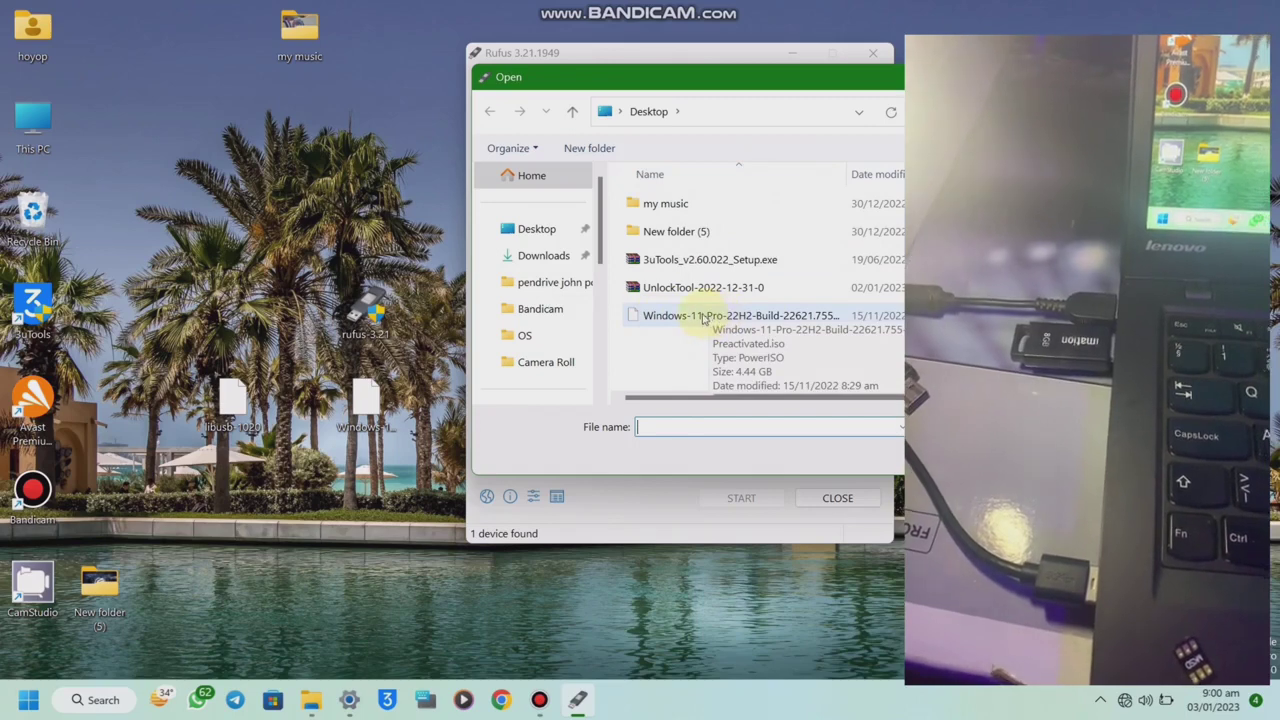
{"action": "left_click", "coordinate": [538, 229]}
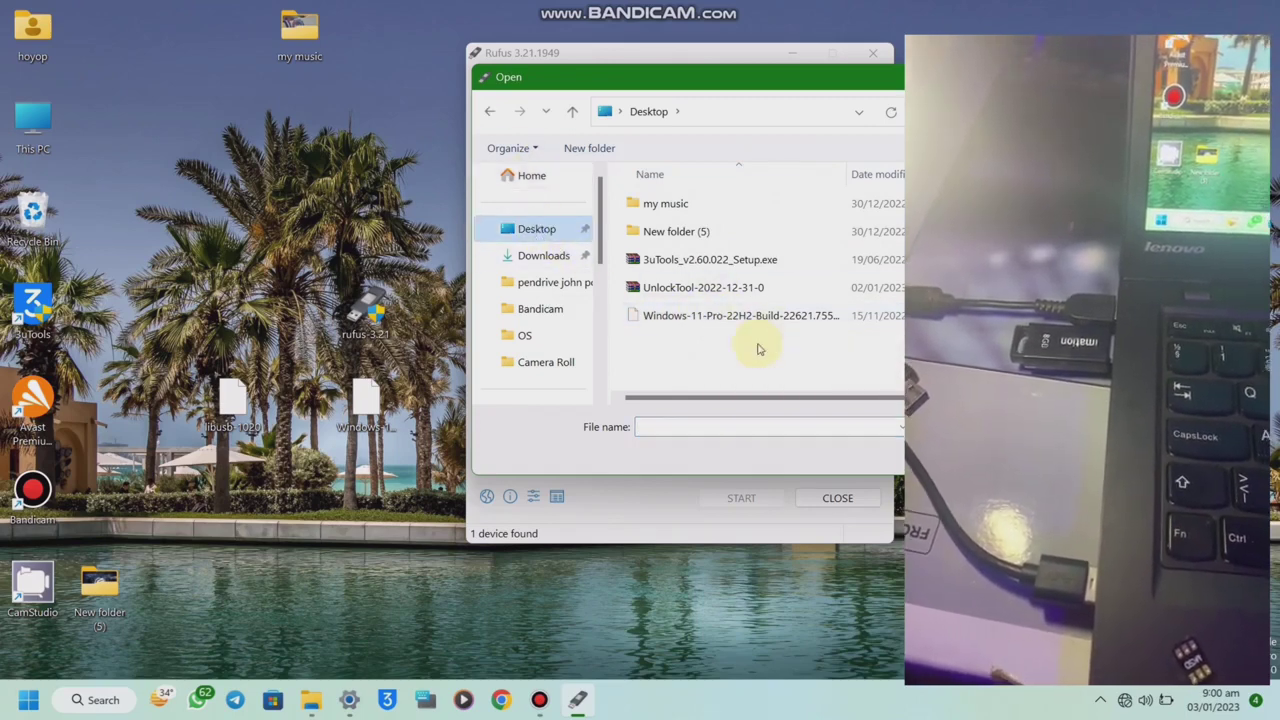
{"action": "double_click", "coordinate": [702, 316]}
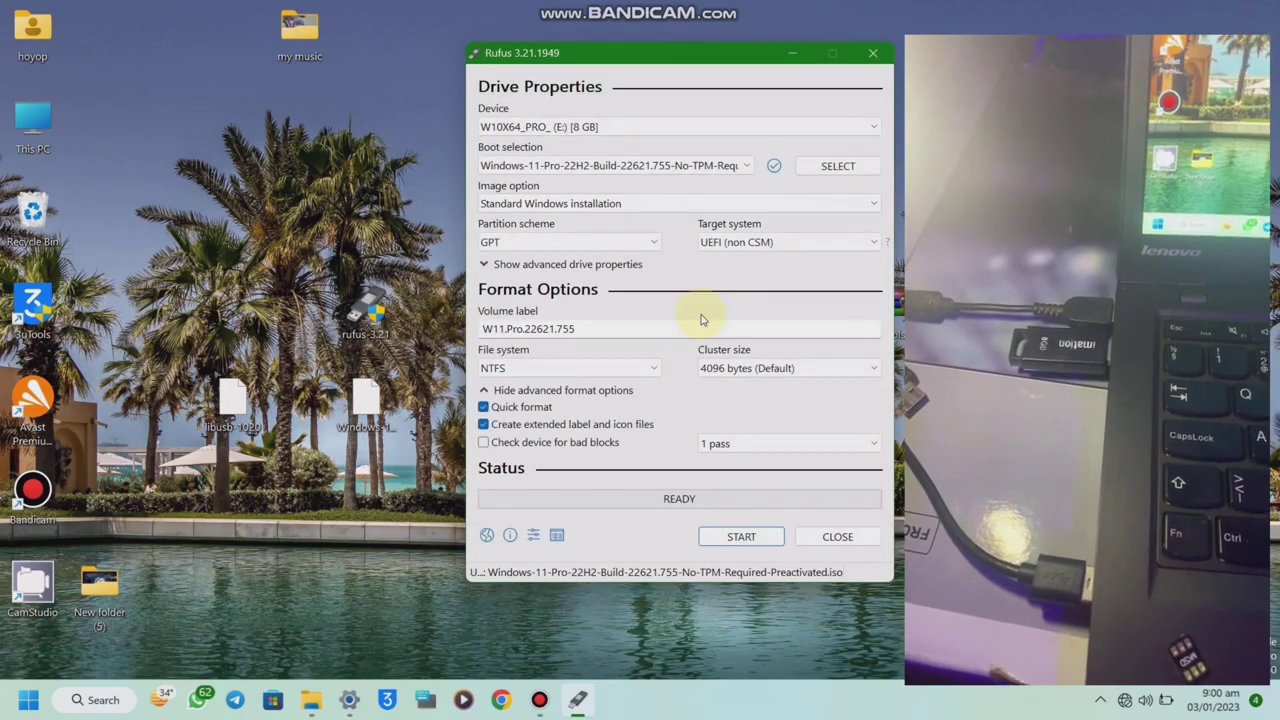
Step: Review the partition scheme choices, and look up Disk 0's partition style in its volume properties in Disk Management
{"action": "left_click", "coordinate": [632, 246]}
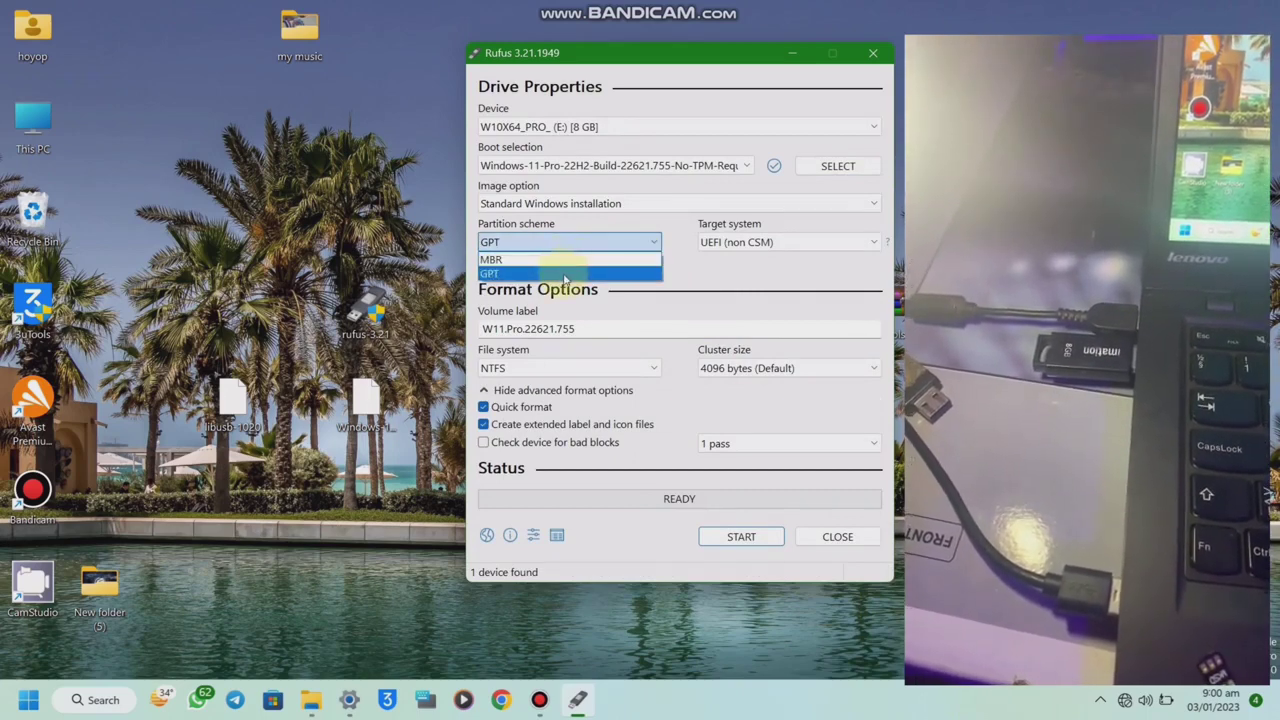
{"action": "left_click", "coordinate": [715, 282]}
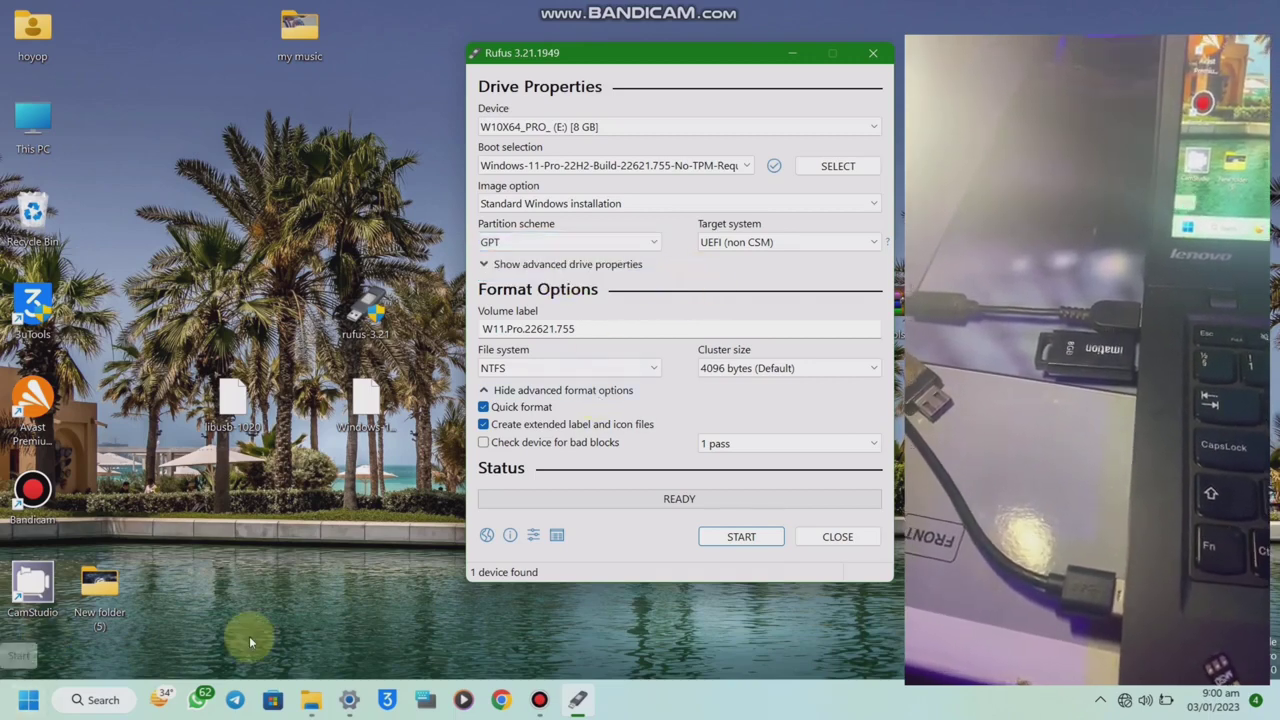
{"action": "right_click", "coordinate": [28, 700]}
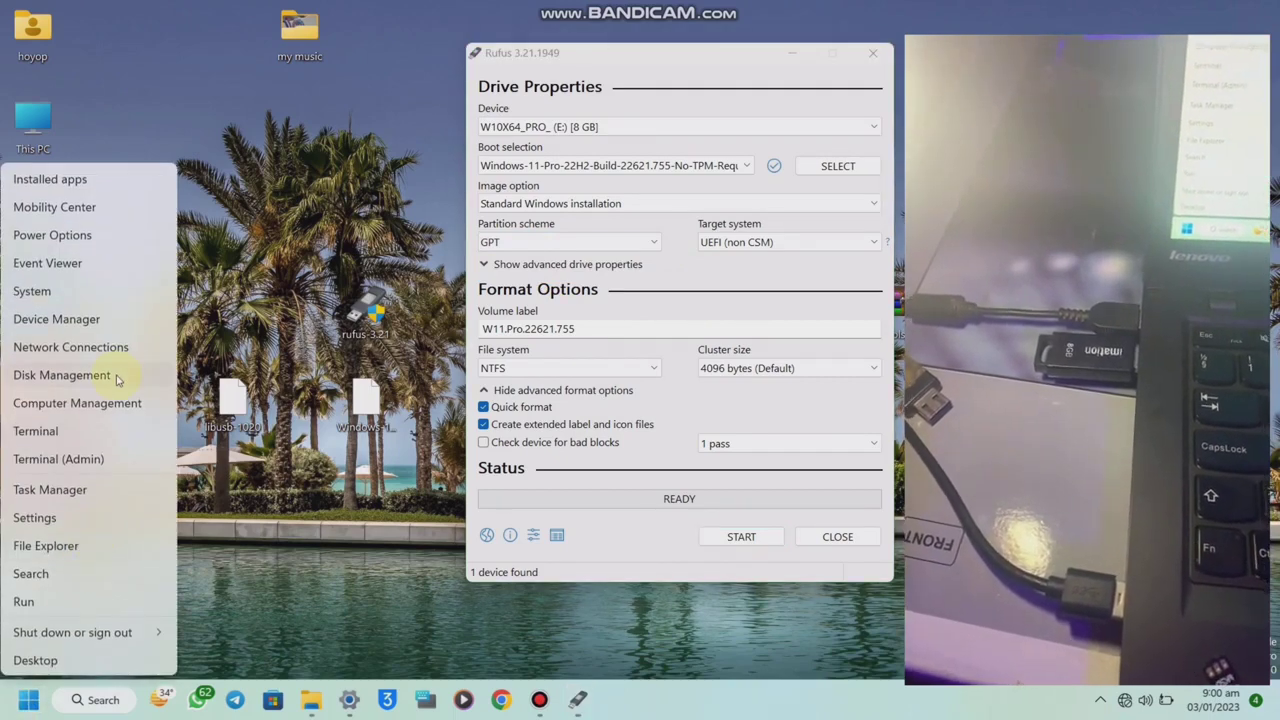
{"action": "left_click", "coordinate": [63, 375]}
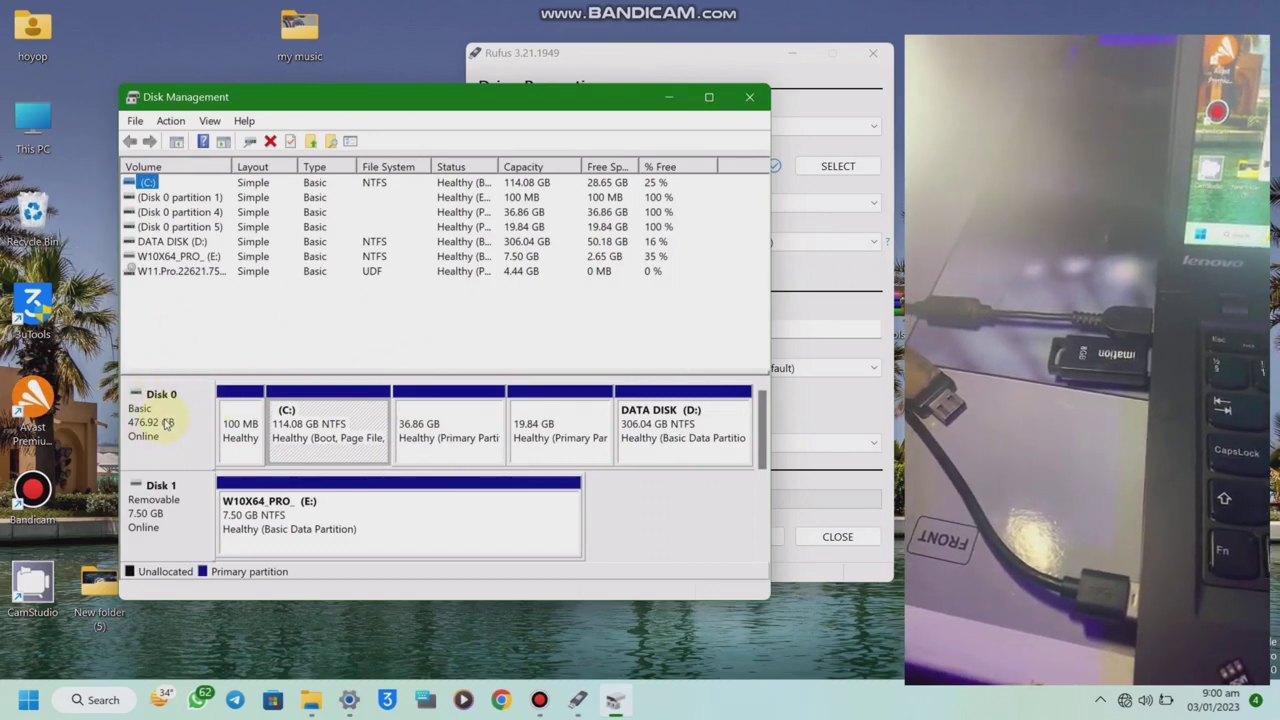
{"action": "right_click", "coordinate": [167, 424]}
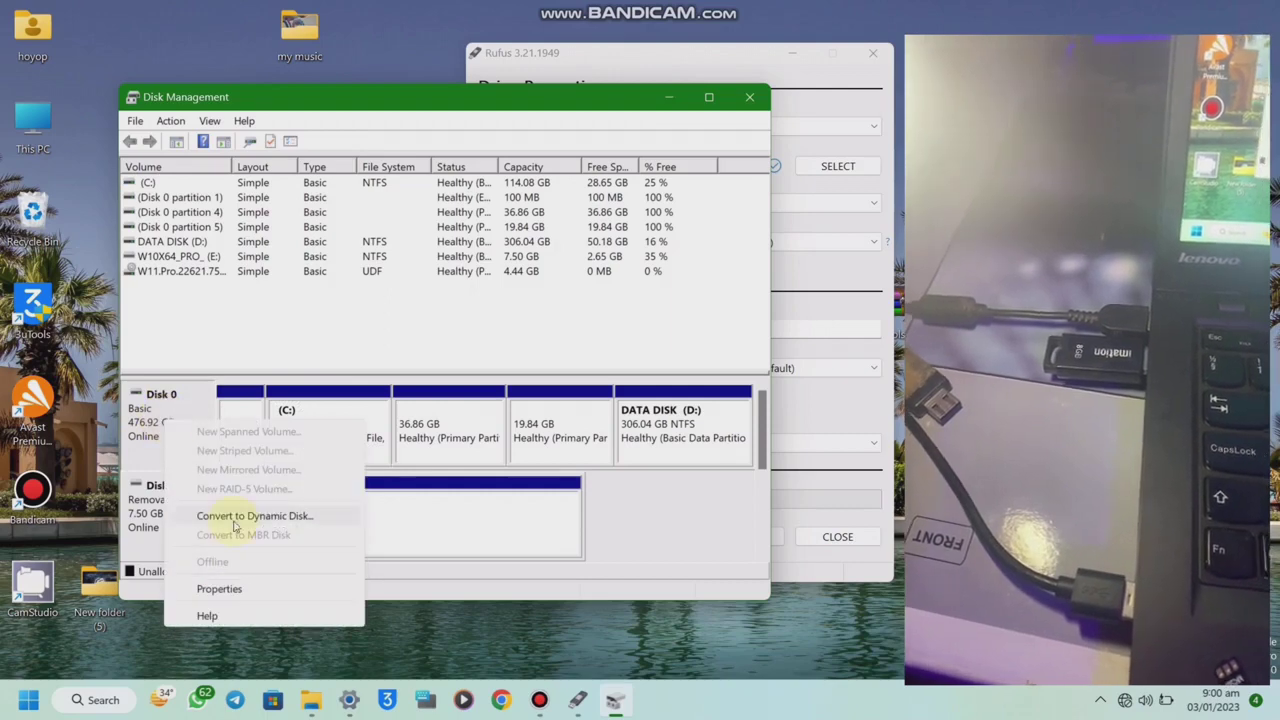
{"action": "left_click", "coordinate": [213, 589]}
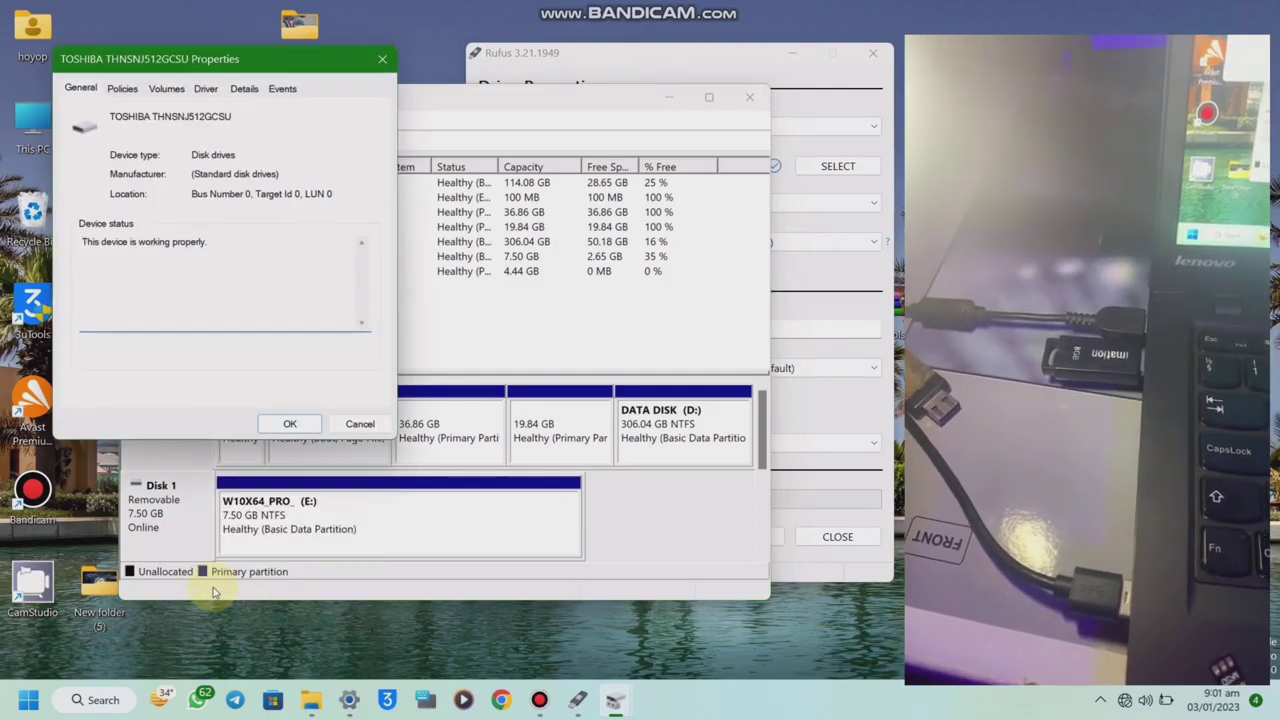
{"action": "left_click", "coordinate": [167, 89]}
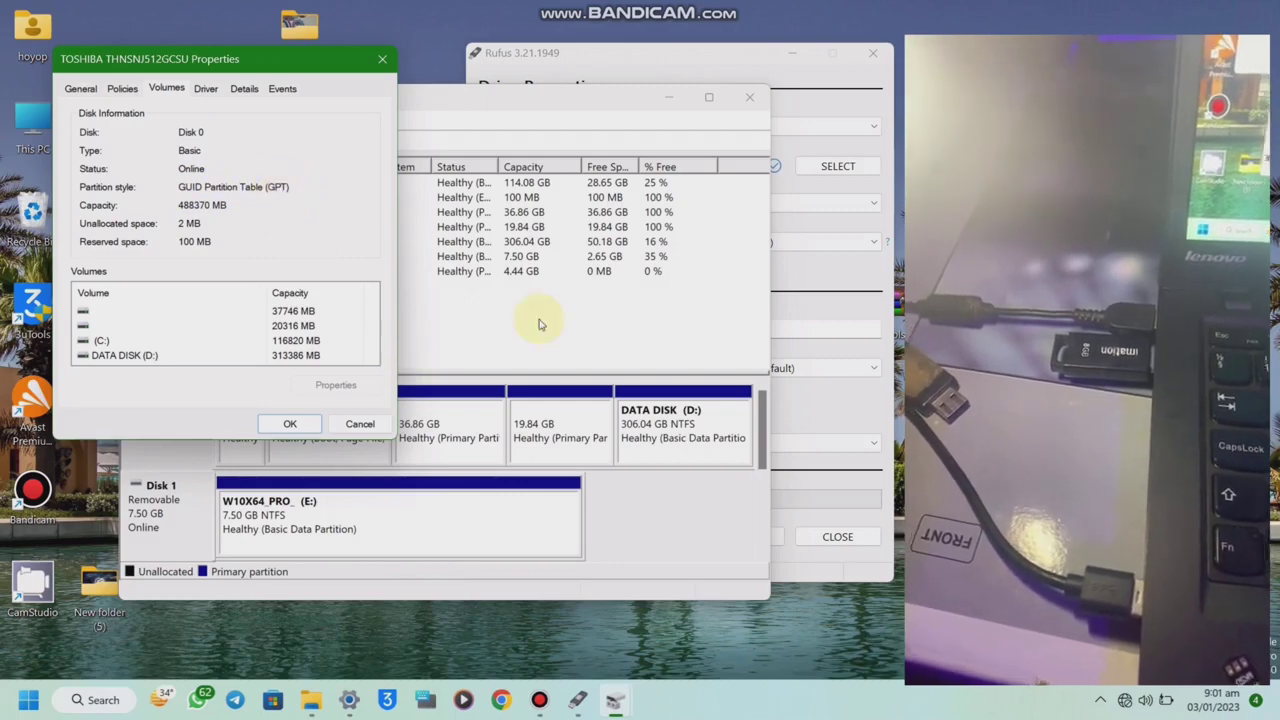
Step: Return to Rufus and select GPT as the partition scheme for the USB drive
{"action": "left_click", "coordinate": [688, 55]}
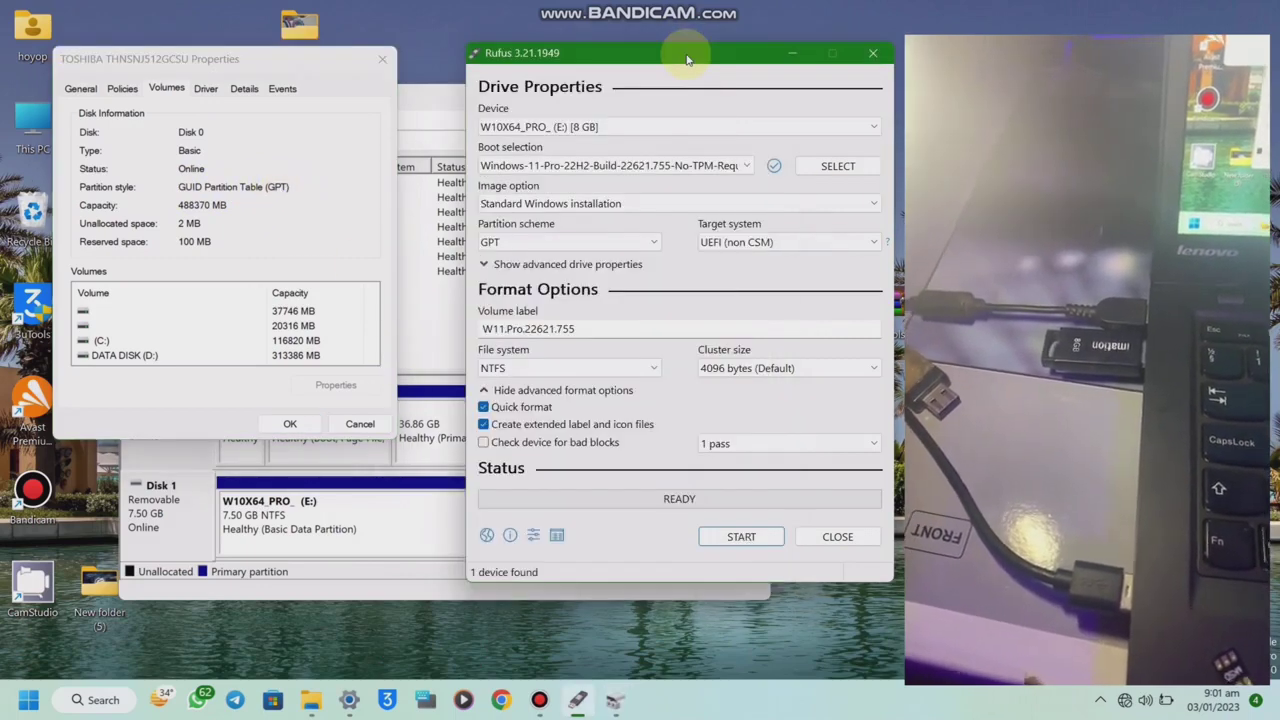
{"action": "left_click", "coordinate": [572, 251]}
{"action": "left_click", "coordinate": [572, 250]}
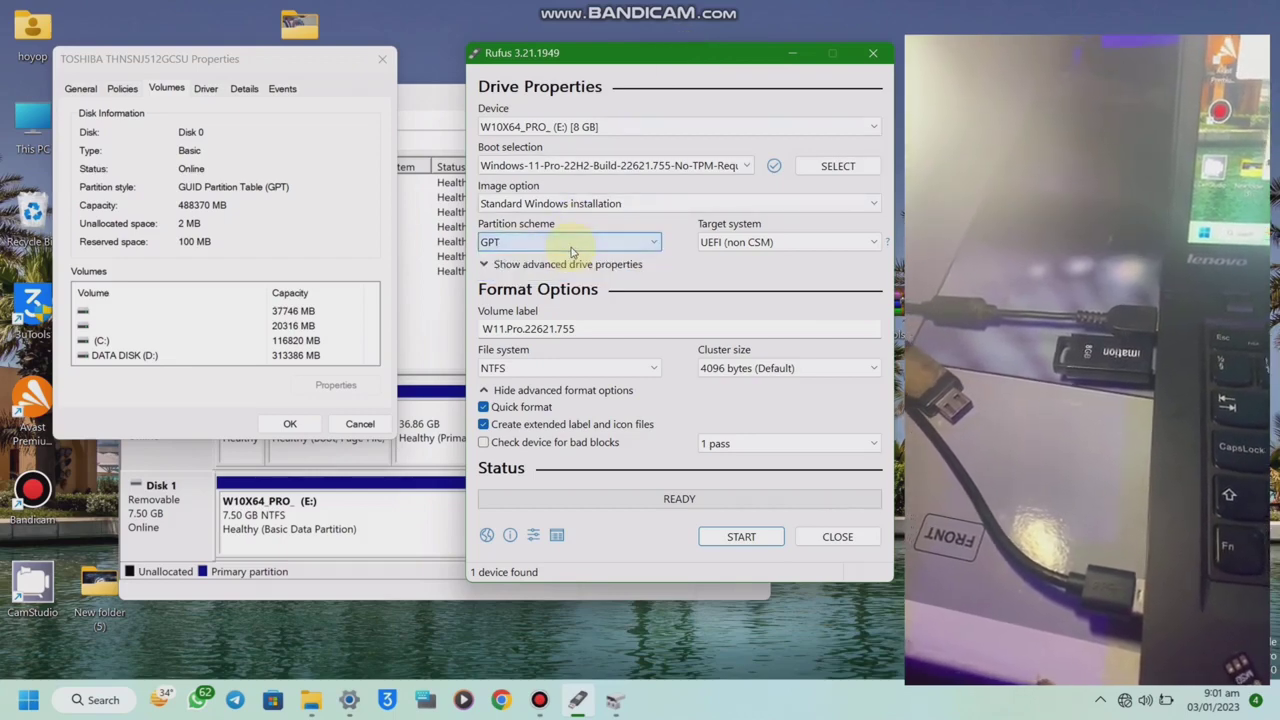
{"action": "left_click", "coordinate": [572, 246]}
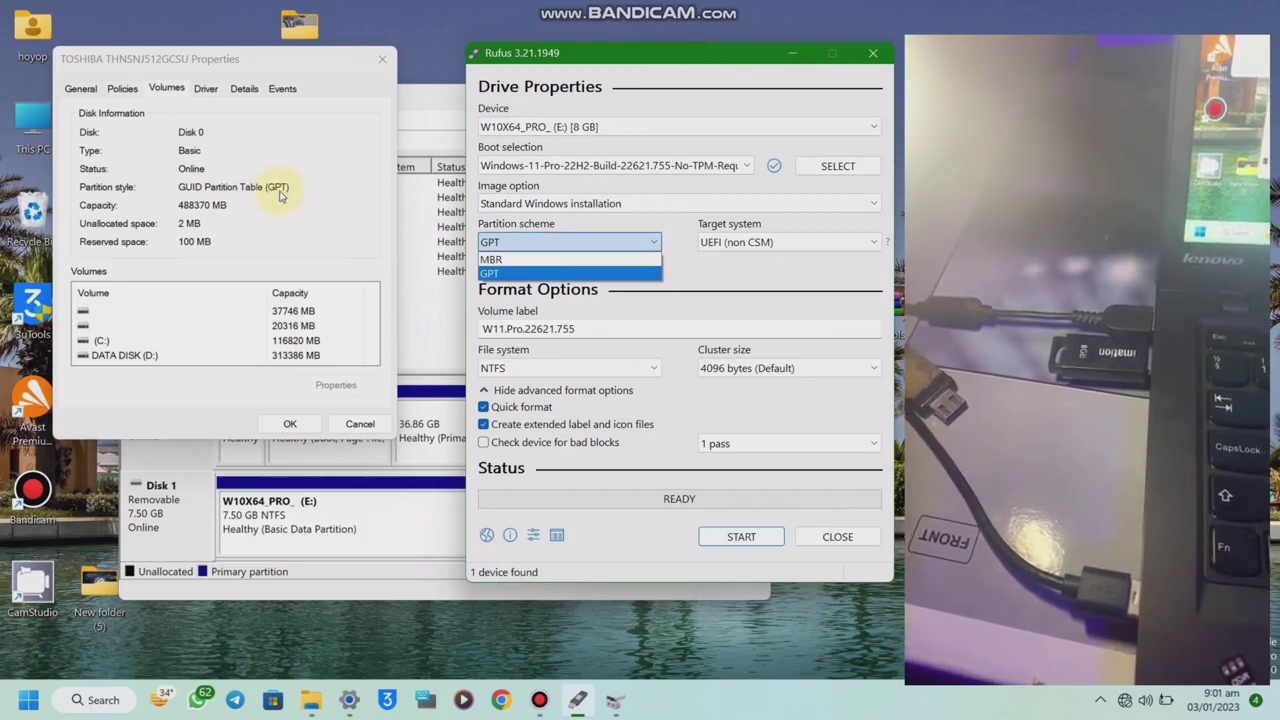
{"action": "left_click", "coordinate": [510, 274]}
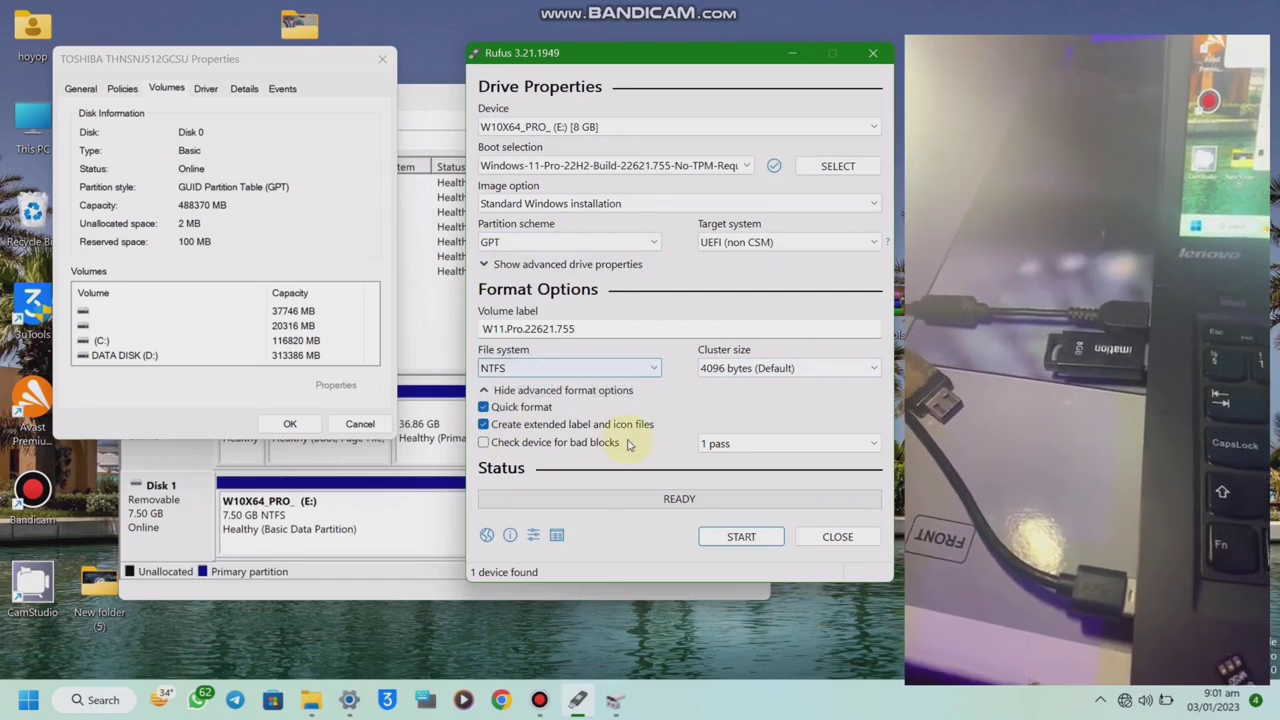
Step: Start the USB write with RAM, Secure Boot, TPM 2.0 and Microsoft account requirements removed and data collection disabled, accepting the drive's erasure
{"action": "left_click", "coordinate": [736, 537]}
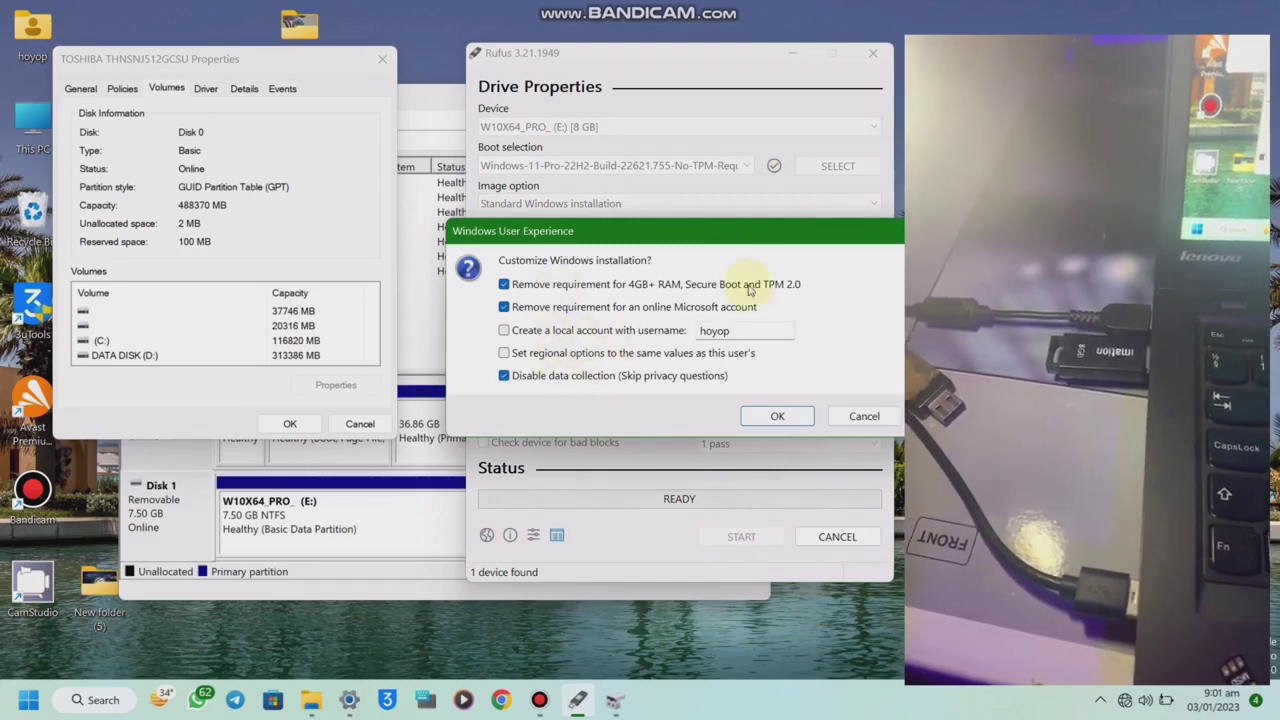
{"action": "left_click", "coordinate": [777, 417]}
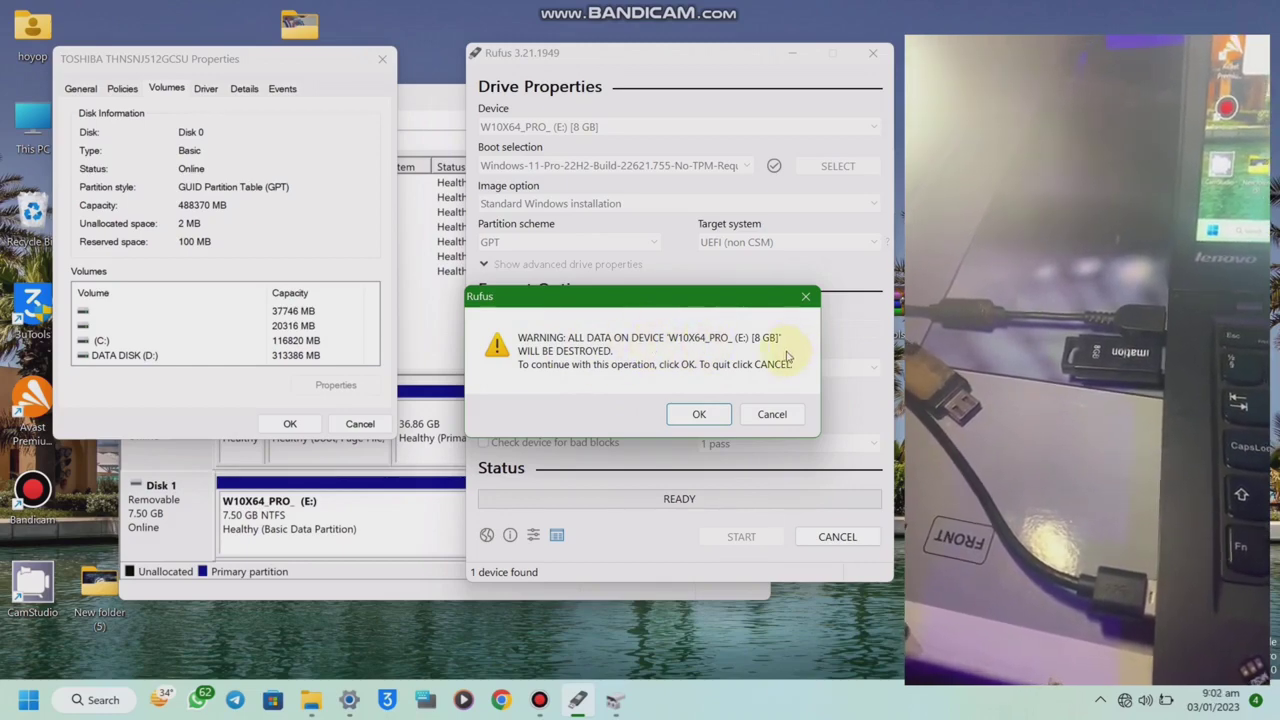
{"action": "left_click", "coordinate": [700, 414]}
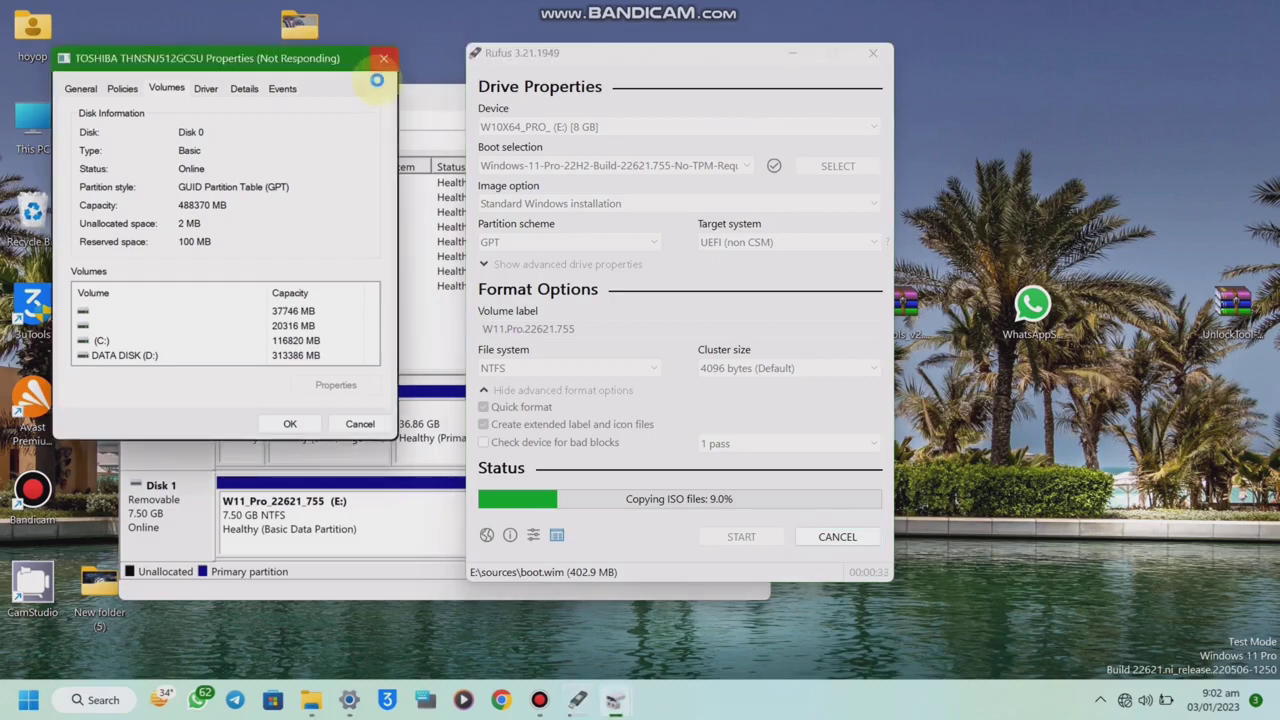
Step: Close the unresponsive disk properties and Disk Management program, and move the Rufus window aside
{"action": "left_click", "coordinate": [385, 59]}
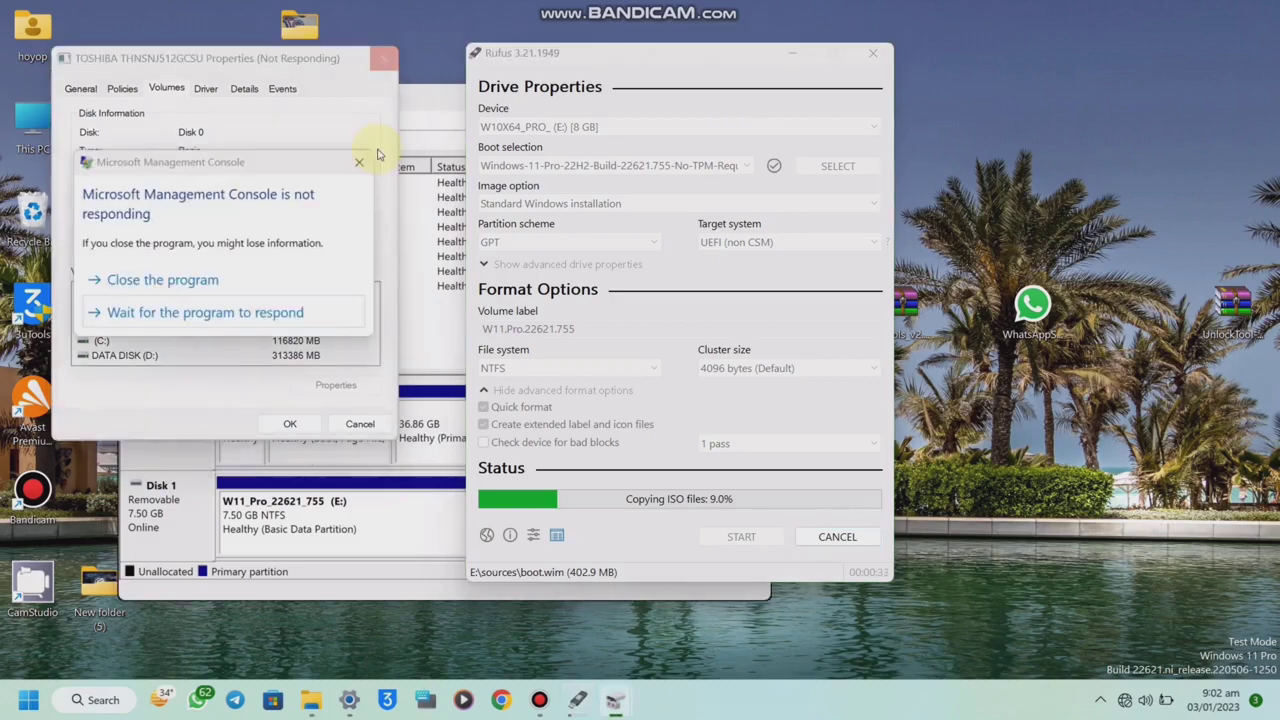
{"action": "left_click", "coordinate": [233, 277]}
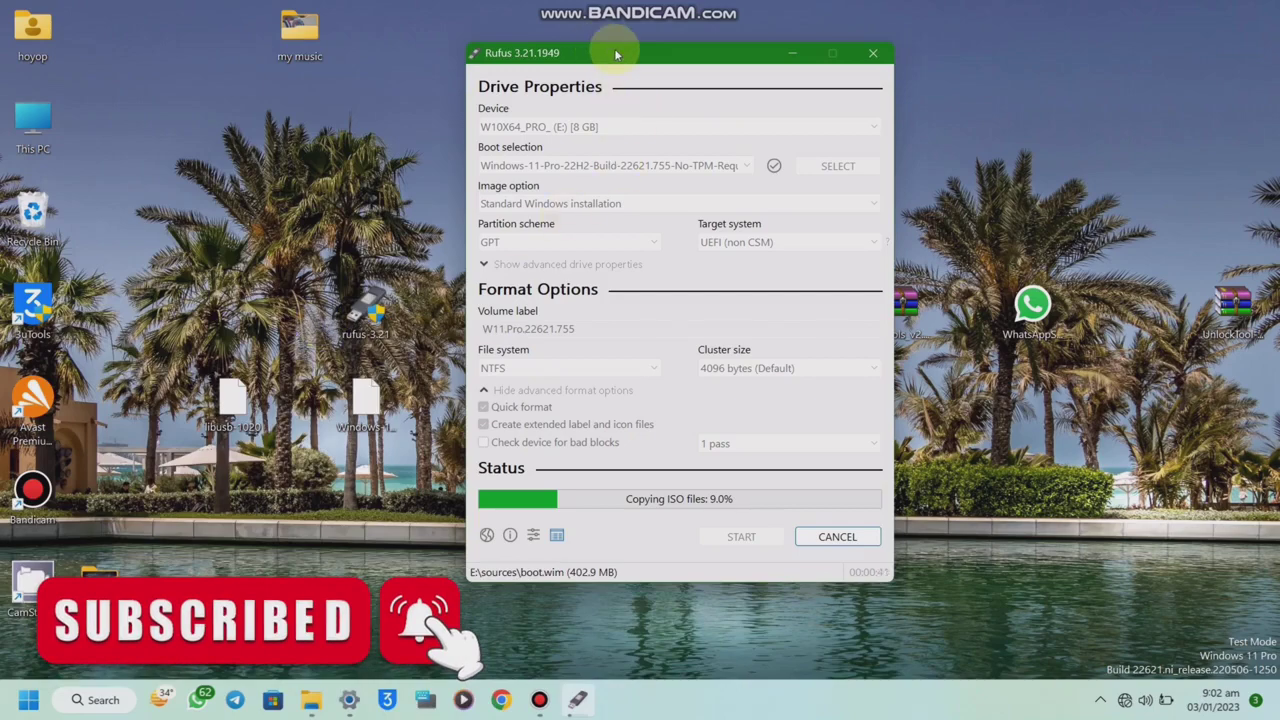
{"action": "left_click_drag", "start_coordinate": [610, 52], "coordinate": [410, 72]}
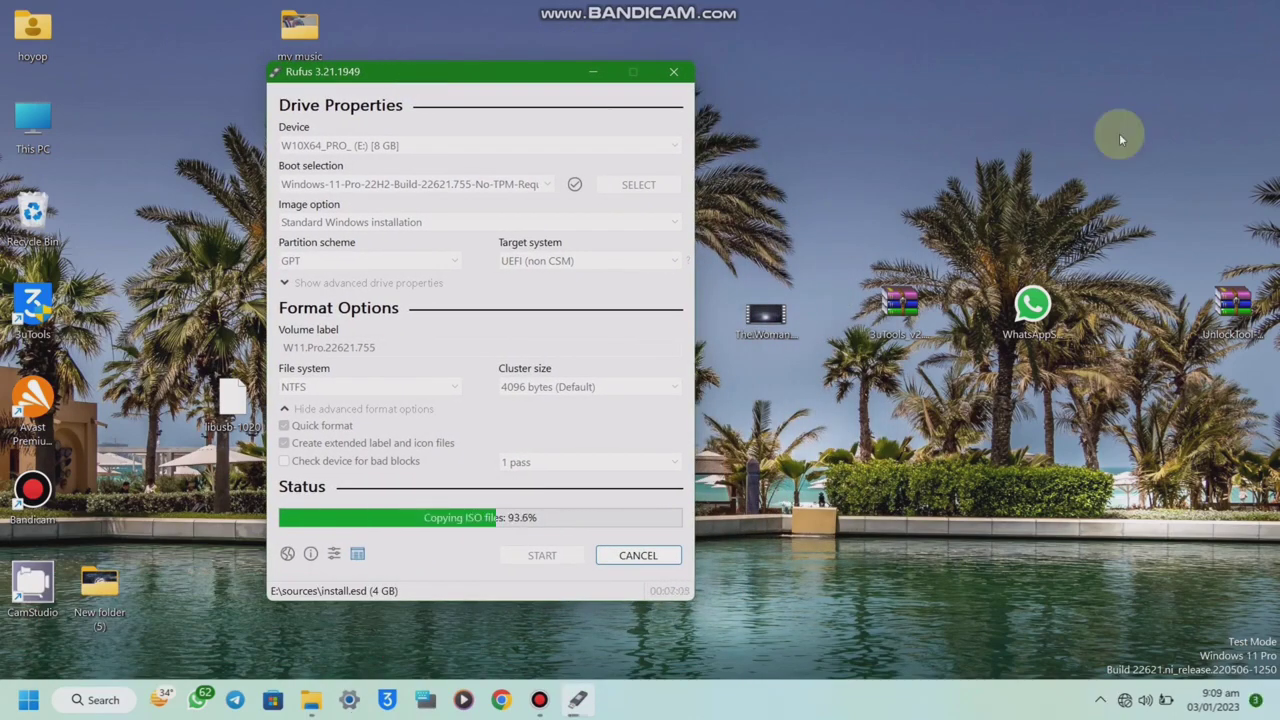
Step: Review the Rufus log of the USB write, and close both the log and Rufus
{"action": "left_click", "coordinate": [358, 553]}
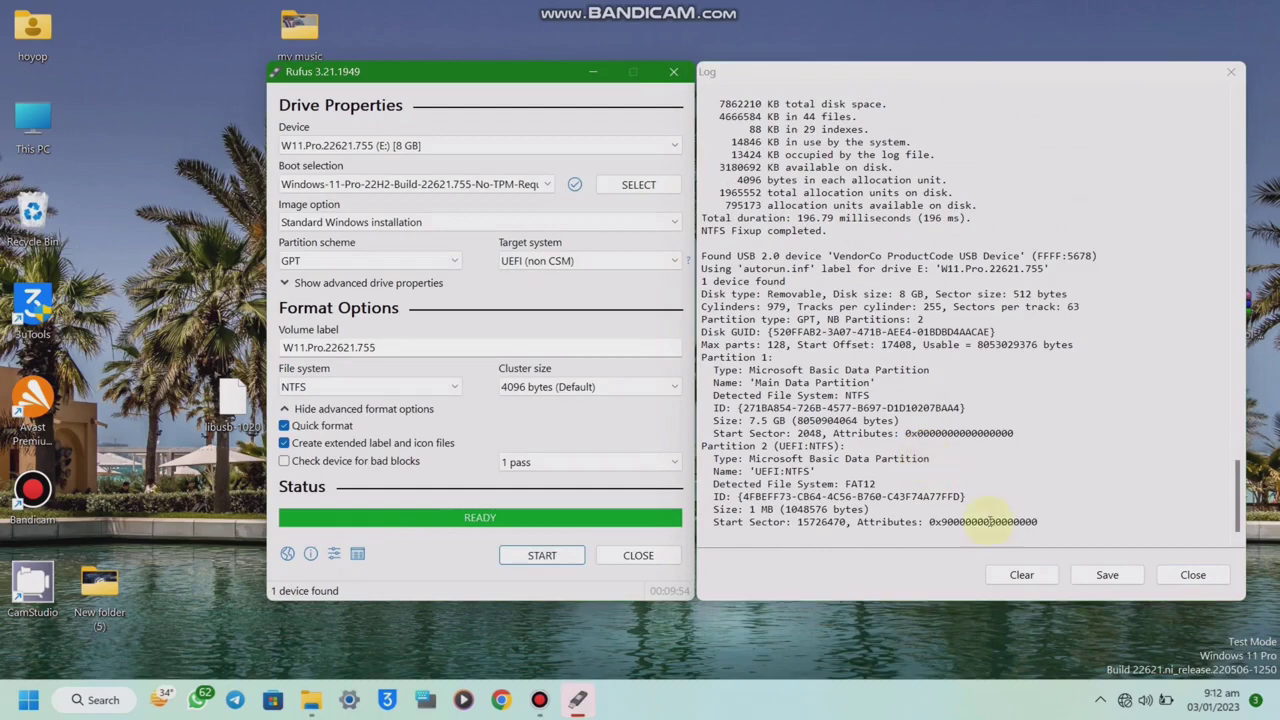
{"action": "left_click", "coordinate": [1194, 575]}
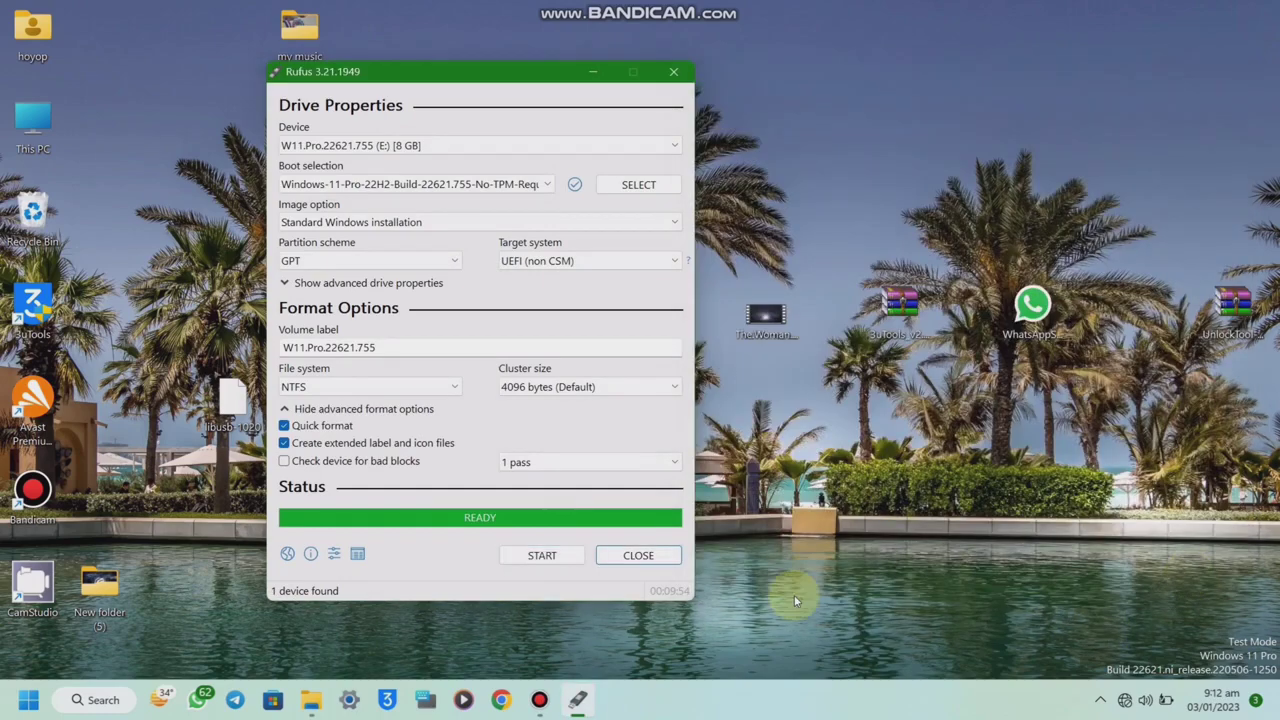
{"action": "left_click", "coordinate": [631, 556]}
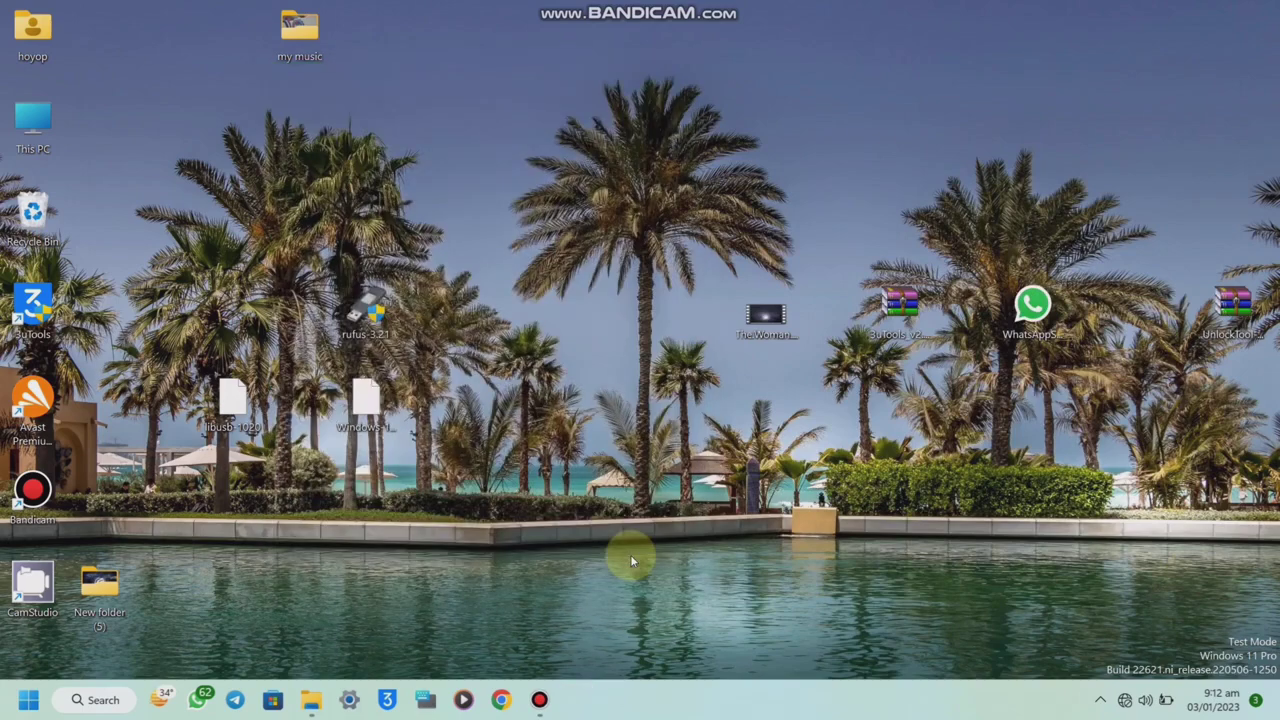
Step: Open the W11_Pro_22621_755 (E:) USB drive from This PC to check its files
{"action": "double_click", "coordinate": [30, 122]}
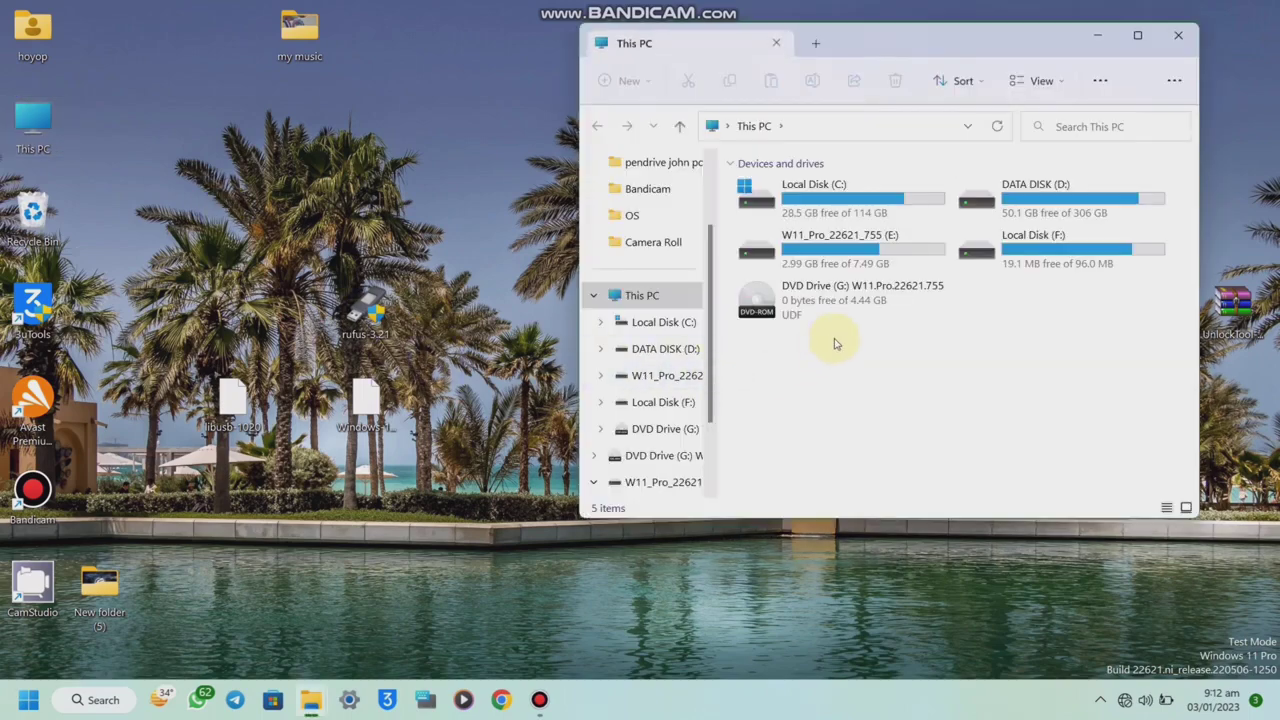
{"action": "left_click", "coordinate": [826, 264]}
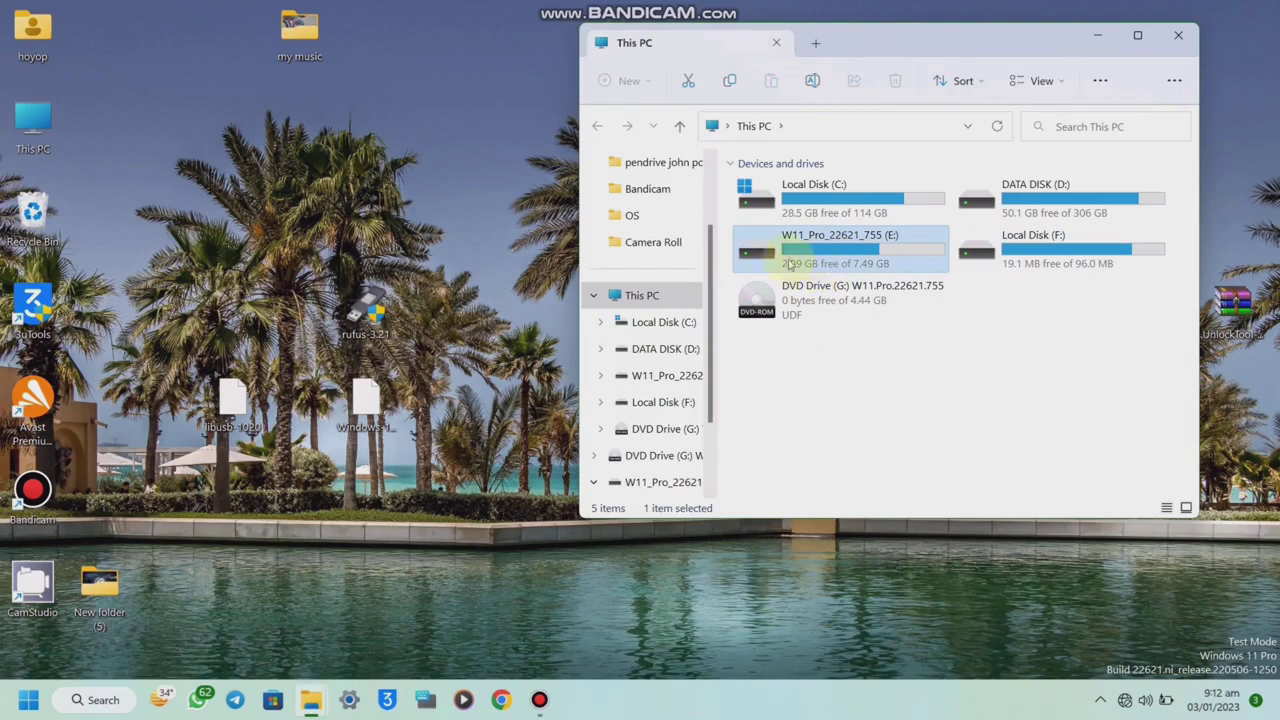
{"action": "double_click", "coordinate": [790, 257]}
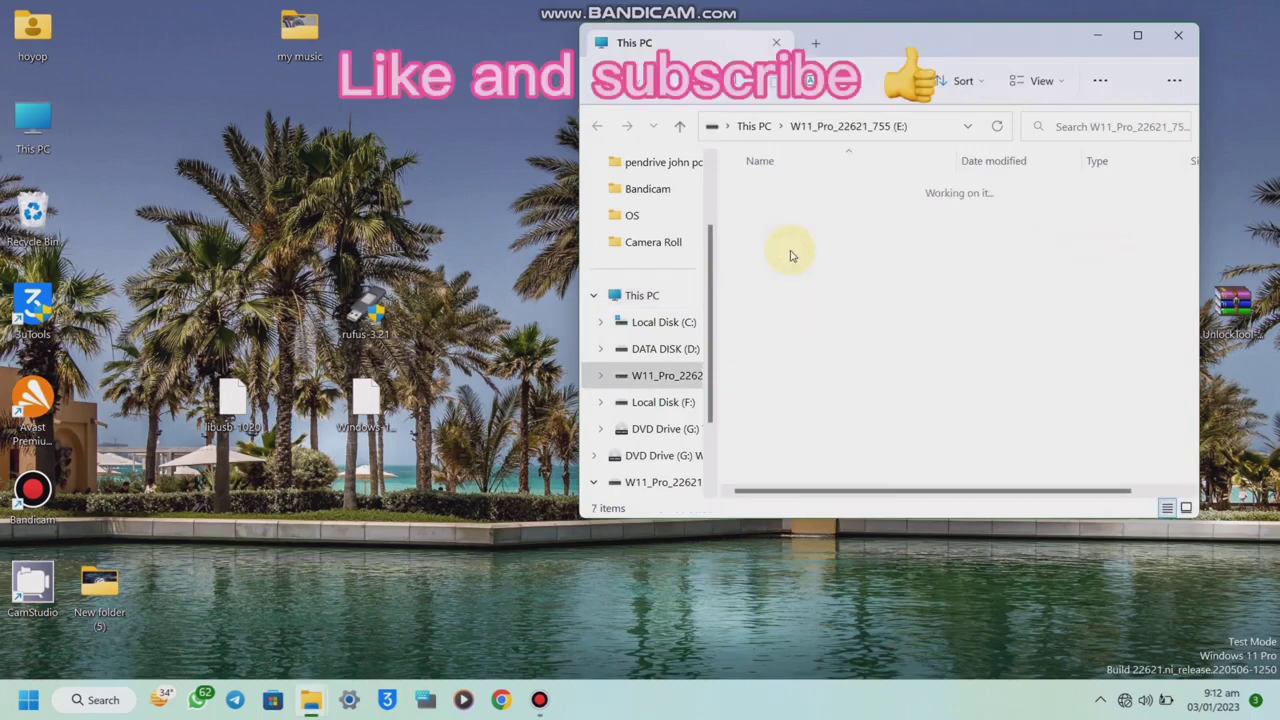